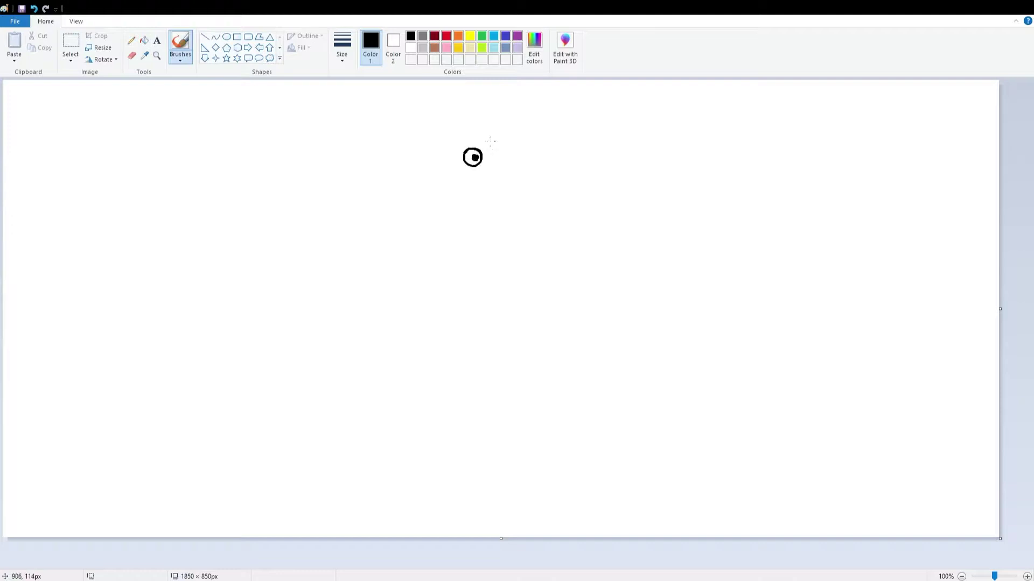
Step: Draw the second eye, angry eyebrows, round nose, small cheek marks and a wide downturned mouth in black brush
drag(517, 158, 514, 163)
drag(507, 149, 512, 148)
mouse_move(502, 149)
mouse_down()
mouse_move(525, 142)
mouse_move(458, 141)
mouse_up()
key(ctrl+z)
key(ctrl+z)
mouse_move(485, 148)
mouse_down()
mouse_move(458, 141)
mouse_move(489, 145)
mouse_move(492, 182)
mouse_move(479, 175)
mouse_move(457, 204)
mouse_move(528, 206)
mouse_up()
key(ctrl+z)
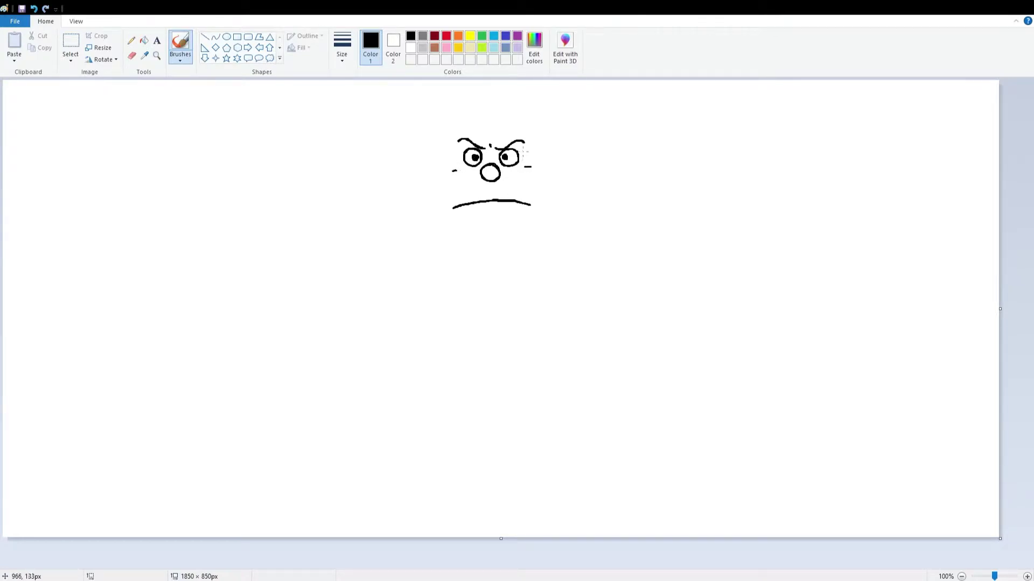
Step: Outline the face with curved sides and a broad rounded jaw around the facial features
mouse_move(457, 127)
mouse_down()
mouse_move(438, 192)
mouse_move(463, 233)
mouse_move(489, 237)
mouse_up()
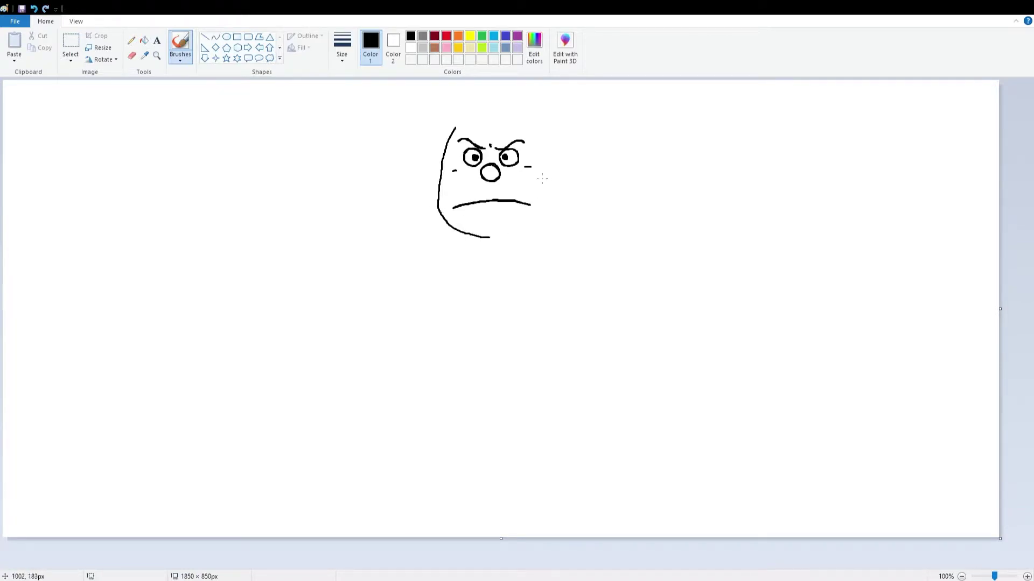
mouse_move(544, 195)
mouse_down()
mouse_move(538, 217)
mouse_move(490, 237)
mouse_up()
mouse_move(545, 207)
mouse_down()
mouse_move(519, 232)
mouse_move(481, 237)
mouse_up()
drag(456, 128, 441, 178)
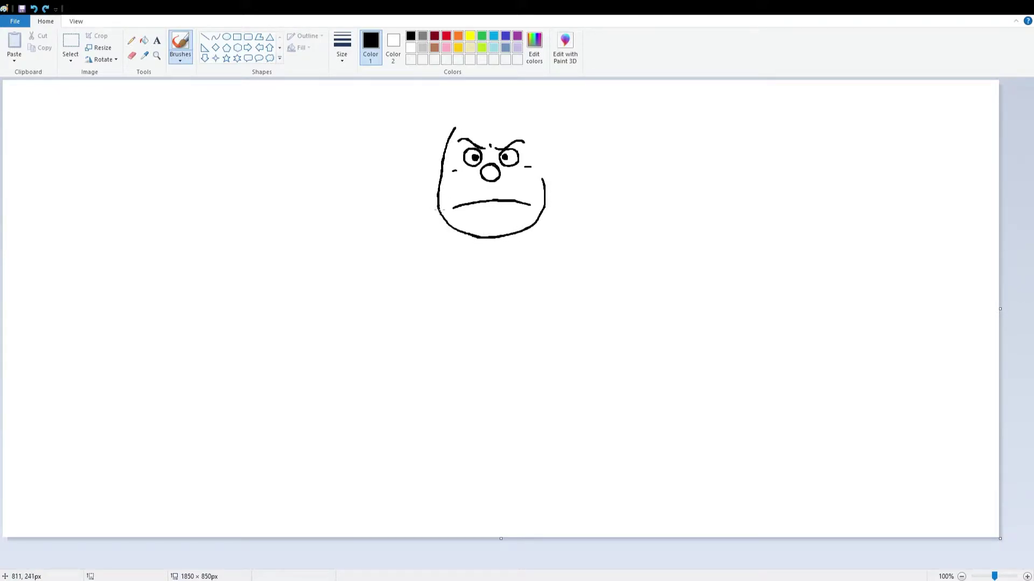
Step: Close the forehead with a jagged hairline and add an ear with an inner line on each side
drag(525, 124, 543, 170)
mouse_move(454, 130)
mouse_down()
mouse_move(511, 126)
mouse_move(546, 190)
mouse_move(552, 158)
mouse_move(558, 183)
mouse_move(544, 191)
mouse_move(546, 176)
mouse_up()
key(ctrl+z)
drag(441, 160, 437, 189)
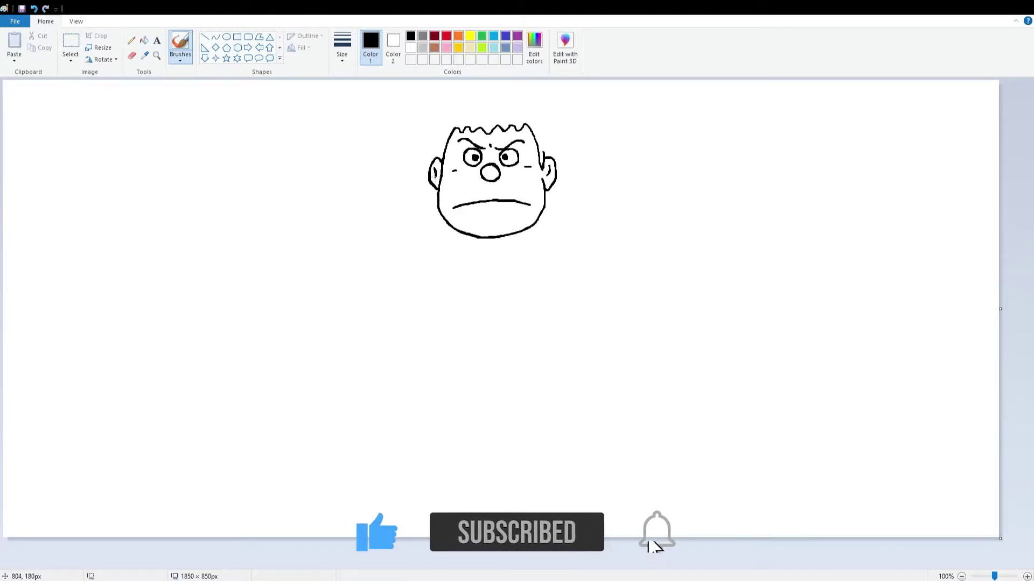
Step: Outline the rounded top of the hair and paint it solid black down to the jagged hairline
mouse_move(440, 154)
mouse_down()
mouse_move(451, 113)
mouse_move(471, 109)
mouse_move(442, 141)
mouse_up()
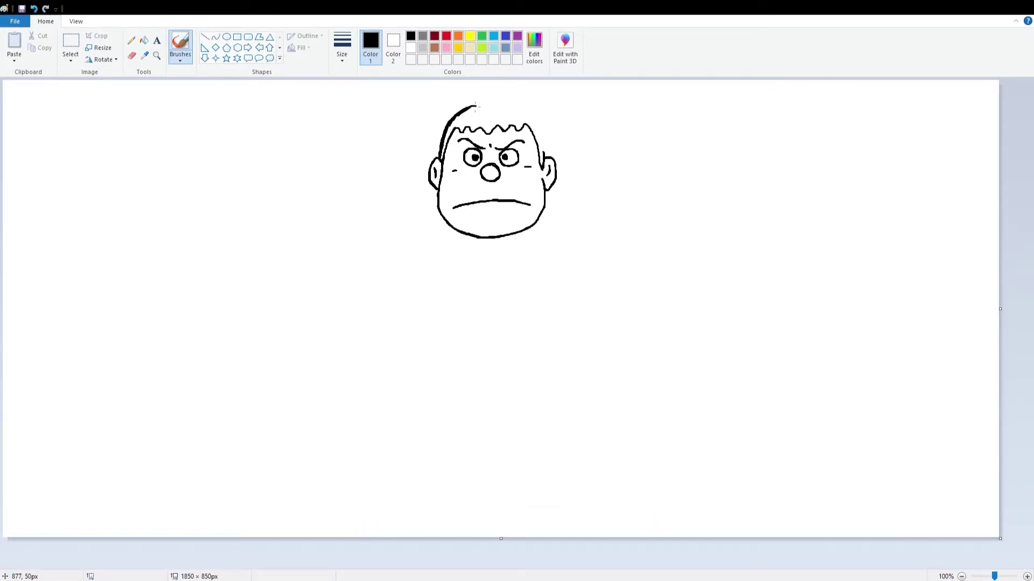
mouse_move(473, 106)
mouse_down()
mouse_move(532, 112)
mouse_move(542, 139)
mouse_up()
mouse_move(496, 112)
mouse_down()
mouse_move(459, 120)
mouse_move(442, 141)
mouse_move(469, 112)
mouse_move(520, 115)
mouse_move(495, 111)
mouse_move(529, 117)
mouse_move(541, 142)
mouse_move(469, 121)
mouse_move(517, 121)
mouse_move(467, 108)
mouse_move(500, 116)
mouse_move(504, 103)
mouse_move(525, 109)
mouse_move(494, 114)
mouse_move(531, 113)
mouse_move(542, 166)
mouse_up()
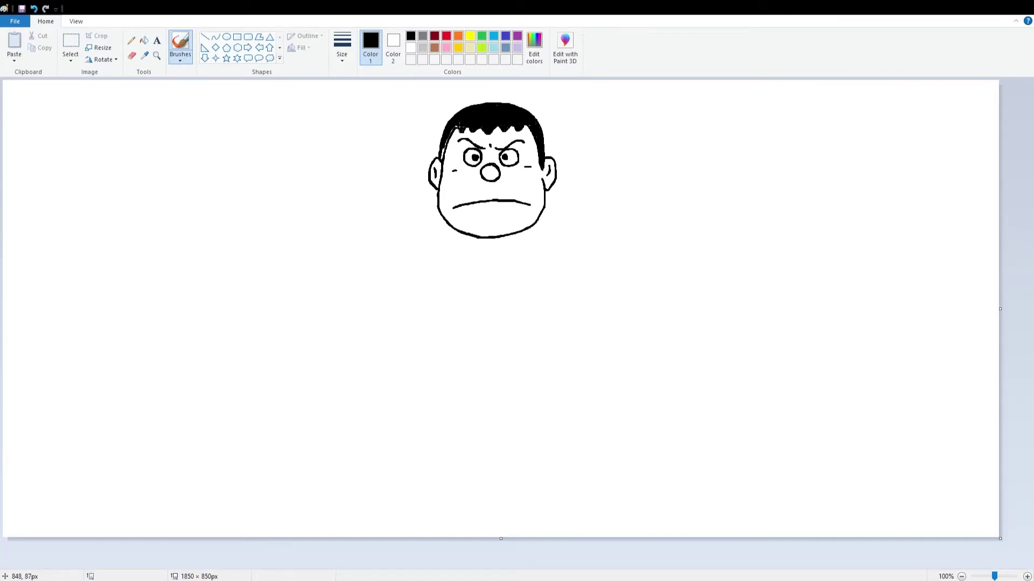
drag(452, 127, 443, 155)
drag(555, 161, 641, 209)
key(ctrl+z)
key(ctrl+z)
Step: Draw the right shoulder and arm curving down to a clenched fist, plus the right side of the torso
mouse_move(589, 171)
mouse_down()
mouse_move(639, 203)
mouse_move(657, 231)
mouse_move(666, 291)
mouse_up()
mouse_move(559, 162)
mouse_down()
mouse_move(622, 188)
mouse_move(648, 216)
mouse_move(667, 289)
mouse_up()
mouse_move(583, 236)
mouse_down()
mouse_move(600, 359)
mouse_move(595, 286)
mouse_move(617, 278)
mouse_move(629, 299)
mouse_up()
mouse_move(596, 266)
mouse_down()
mouse_move(629, 299)
mouse_move(654, 291)
mouse_move(669, 322)
mouse_move(631, 334)
mouse_move(659, 335)
mouse_move(643, 340)
mouse_move(644, 325)
mouse_up()
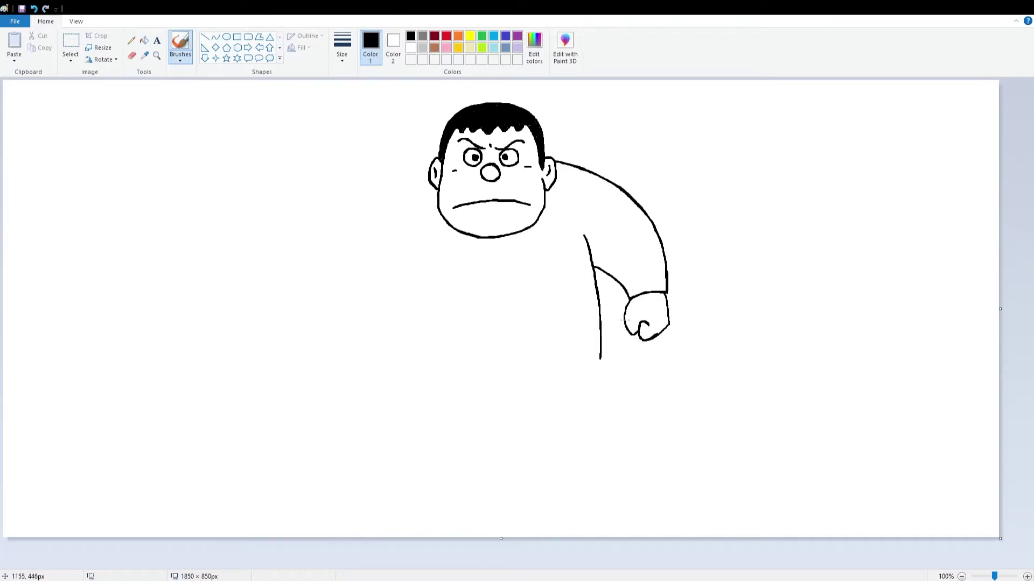
key(ctrl+z)
mouse_move(666, 293)
mouse_down()
mouse_move(669, 322)
mouse_move(652, 337)
mouse_up()
Step: Draw the left side of the torso and the outer curve of the left shoulder and arm
drag(405, 231, 387, 342)
drag(402, 235, 387, 333)
mouse_move(432, 160)
mouse_down()
mouse_move(351, 205)
mouse_move(324, 259)
mouse_move(321, 297)
mouse_up()
key(ctrl+z)
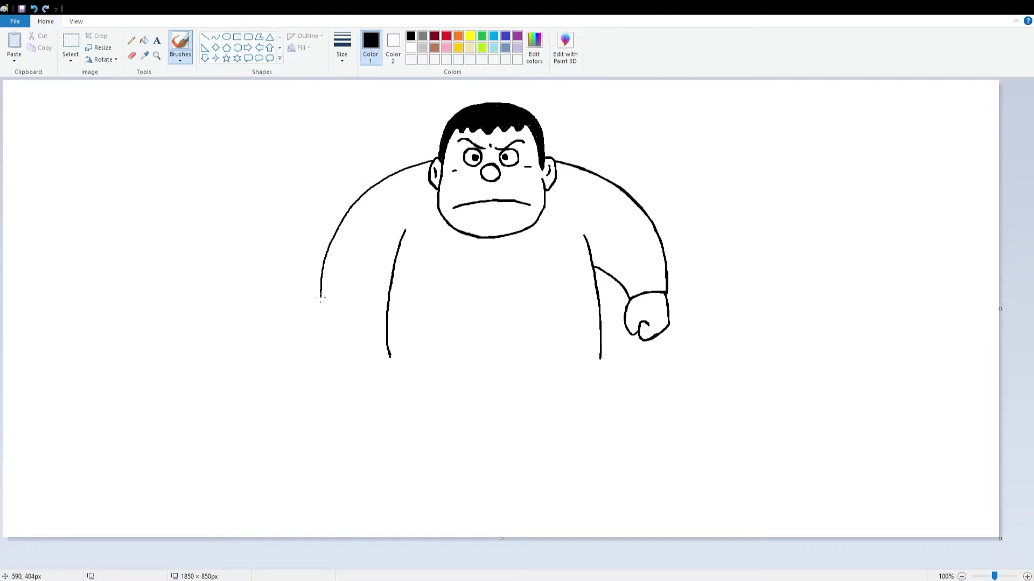
Step: Complete the left arm with its inner line, sleeve cuff and clenched fist, thickening the outer shoulder curve
mouse_move(384, 273)
mouse_down()
mouse_move(360, 304)
mouse_move(339, 301)
mouse_move(360, 303)
mouse_up()
mouse_move(433, 160)
mouse_down()
mouse_move(394, 174)
mouse_move(344, 218)
mouse_up()
key(ctrl+z)
mouse_move(431, 160)
mouse_down()
mouse_move(353, 203)
mouse_move(355, 222)
mouse_move(336, 229)
mouse_move(324, 269)
mouse_up()
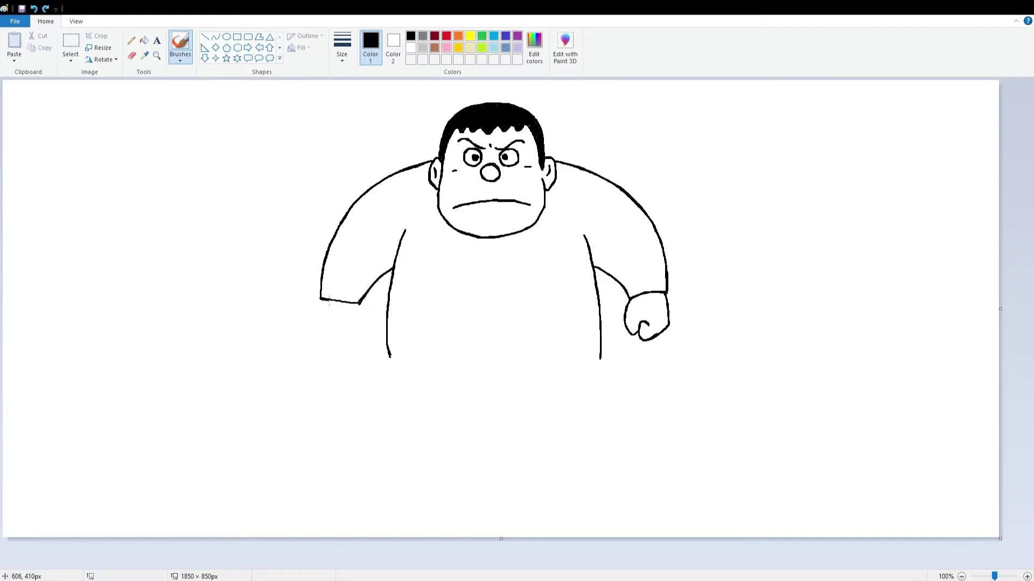
mouse_move(356, 303)
mouse_down()
mouse_move(342, 339)
mouse_move(325, 338)
mouse_move(321, 298)
mouse_up()
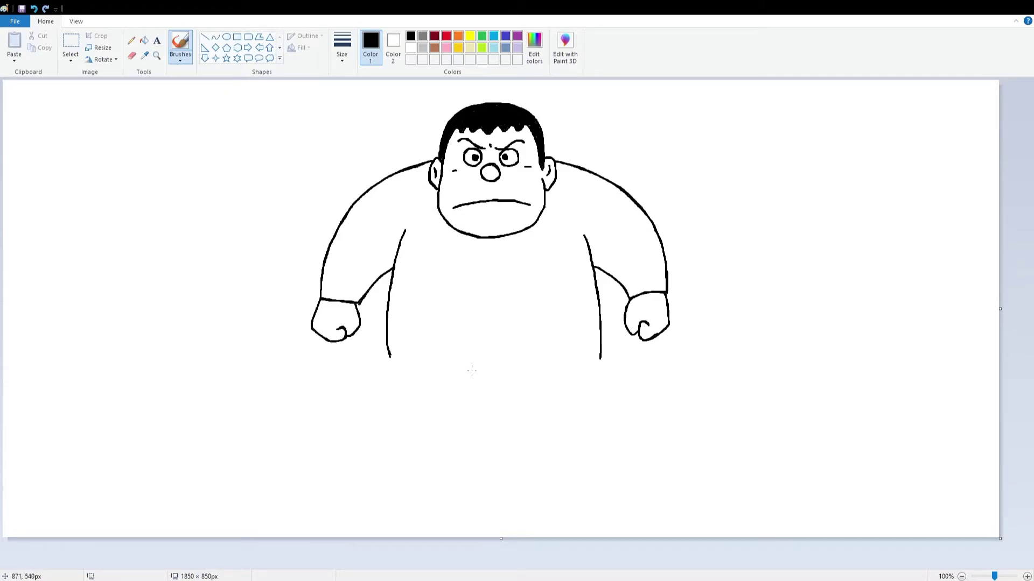
Step: Draw the curved shirt hem between the torso sides and the outer line of the left trouser leg
drag(393, 358, 490, 375)
drag(600, 358, 489, 376)
mouse_move(386, 355)
mouse_down()
mouse_move(368, 437)
mouse_move(383, 482)
mouse_up()
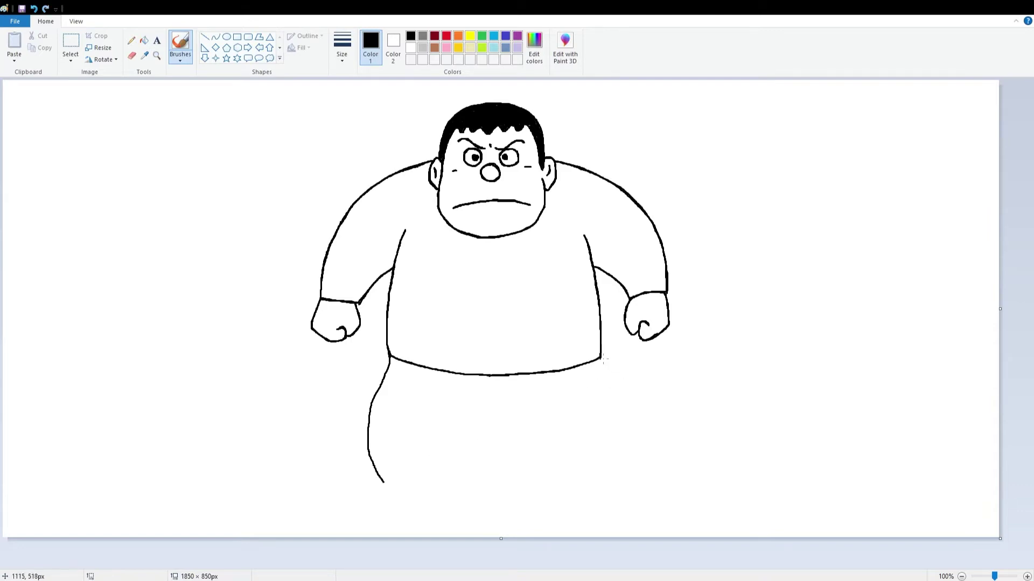
key(ctrl+z)
Step: Draw the right trouser leg's outer line, both straight cuffs and the arch between the legs
mouse_move(600, 363)
mouse_down()
mouse_move(615, 407)
mouse_move(605, 482)
mouse_up()
drag(527, 482, 607, 483)
drag(383, 483, 464, 484)
mouse_move(483, 435)
mouse_down()
mouse_move(463, 482)
mouse_move(509, 433)
mouse_move(528, 482)
mouse_up()
mouse_move(608, 384)
mouse_down()
mouse_move(617, 456)
mouse_move(604, 485)
mouse_up()
drag(538, 482, 588, 484)
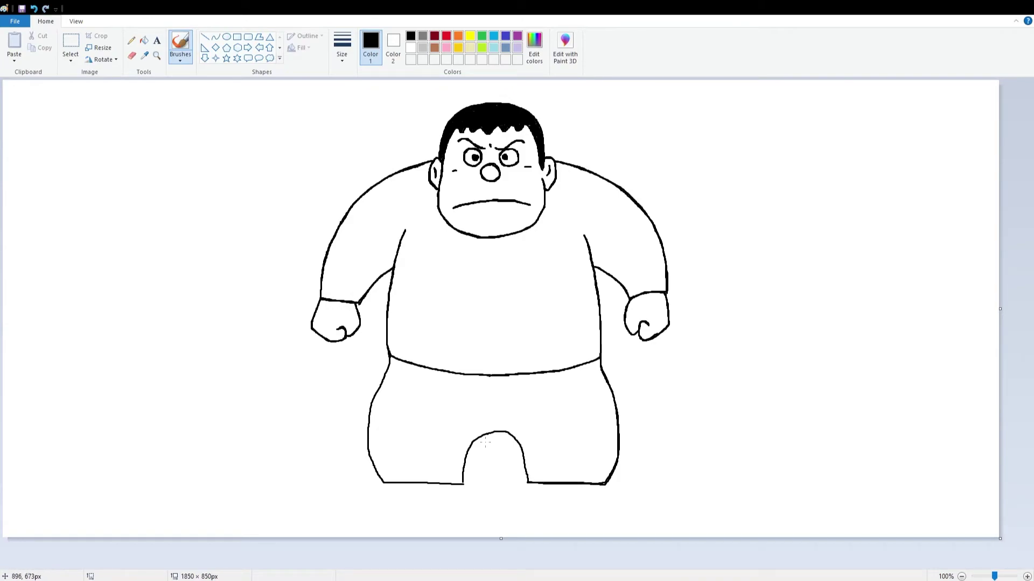
Step: Retrace the arch between the trouser legs to thicken its line, undoing the poor strokes
mouse_move(493, 434)
mouse_down()
mouse_move(517, 442)
mouse_move(526, 467)
mouse_up()
key(ctrl+z)
mouse_move(487, 434)
mouse_down()
mouse_move(516, 438)
mouse_move(527, 473)
mouse_up()
key(ctrl+z)
drag(484, 435, 526, 470)
drag(476, 440, 465, 484)
Step: Draw a flat rounded shoe with small accent marks under each trouser cuff and two short crease lines above the arch
mouse_move(387, 369)
mouse_down()
mouse_move(370, 414)
mouse_move(382, 483)
mouse_move(432, 484)
mouse_move(387, 483)
mouse_move(366, 498)
mouse_move(434, 510)
mouse_up()
key(ctrl+z)
mouse_move(381, 483)
mouse_down()
mouse_move(367, 499)
mouse_move(379, 509)
mouse_move(367, 503)
mouse_move(431, 509)
mouse_move(465, 491)
mouse_move(445, 505)
mouse_move(389, 509)
mouse_move(395, 484)
mouse_up()
key(ctrl+z)
mouse_move(527, 477)
mouse_down()
mouse_move(525, 506)
mouse_move(606, 509)
mouse_move(524, 491)
mouse_move(551, 509)
mouse_move(609, 506)
mouse_move(606, 484)
mouse_up()
key(ctrl+z)
mouse_move(609, 485)
mouse_down()
mouse_move(619, 501)
mouse_move(597, 507)
mouse_move(619, 503)
mouse_move(581, 510)
mouse_up()
key(ctrl+z)
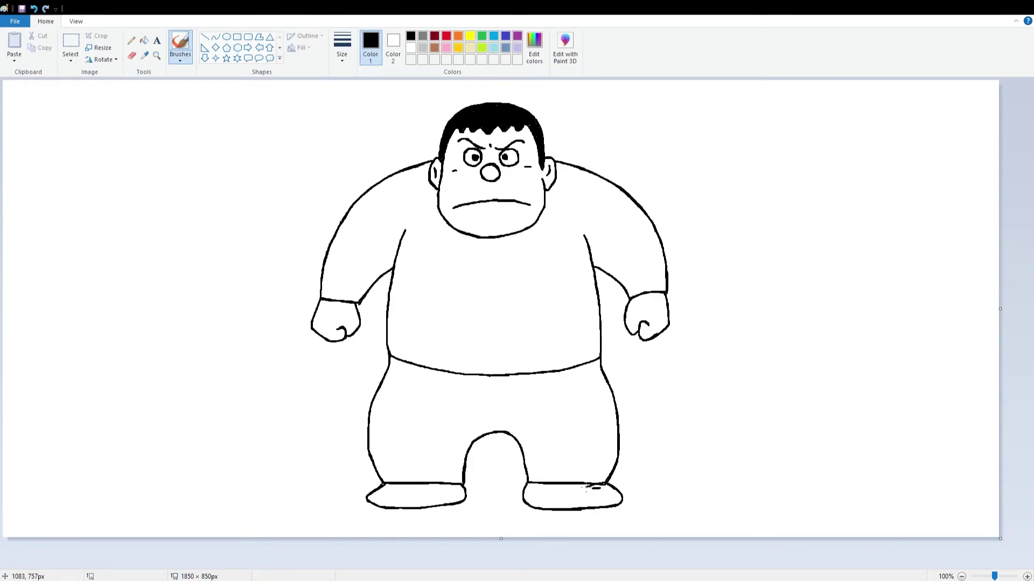
drag(387, 484, 400, 489)
drag(466, 413, 512, 419)
Step: Draw two horizontal lines across the chest to form a wide stripe on the shirt
drag(397, 252, 582, 254)
drag(393, 290, 595, 287)
drag(397, 290, 584, 286)
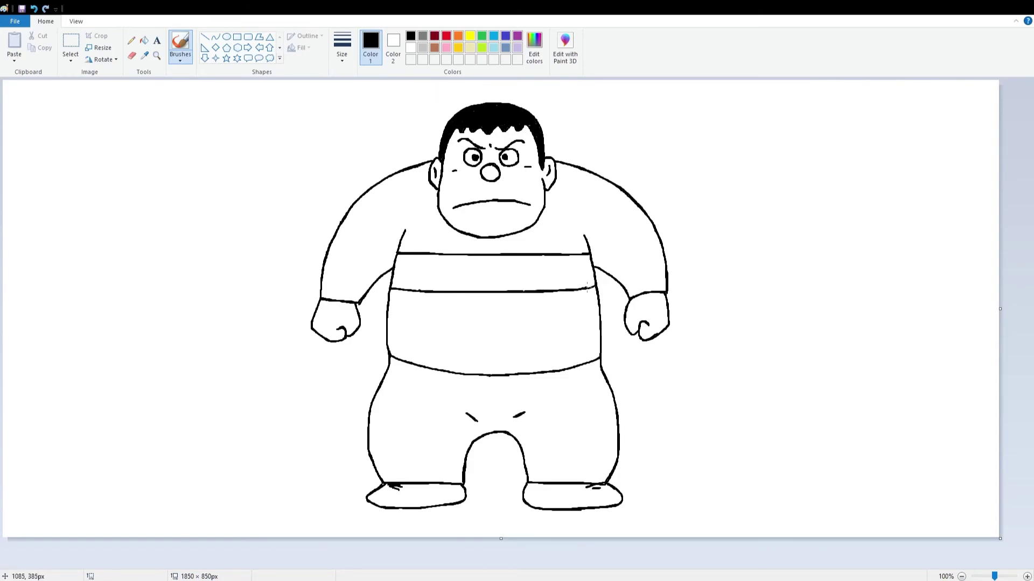